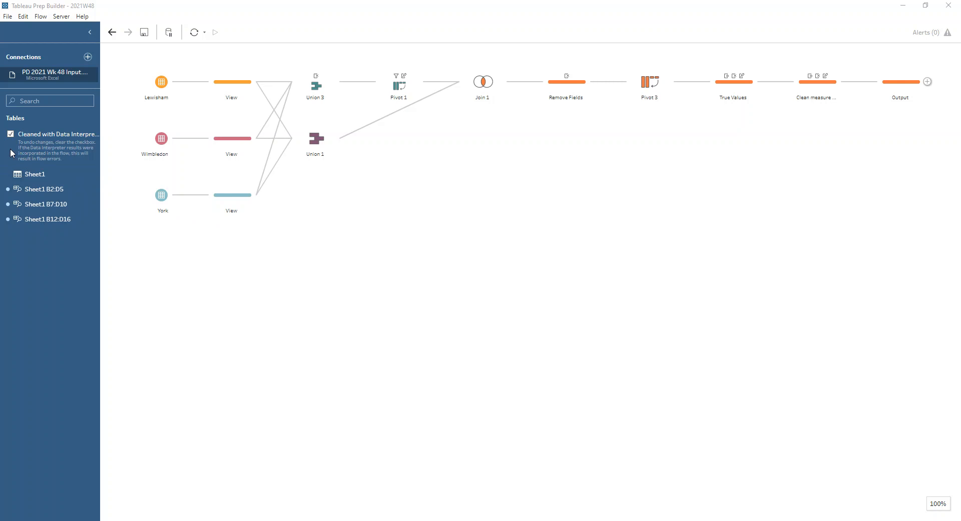
# Examine the Lewisham and York branch views and compare their fields with the Union 1 results
pyautogui.press('ctrl')
pyautogui.press('ctrl')
pyautogui.click(218, 89)
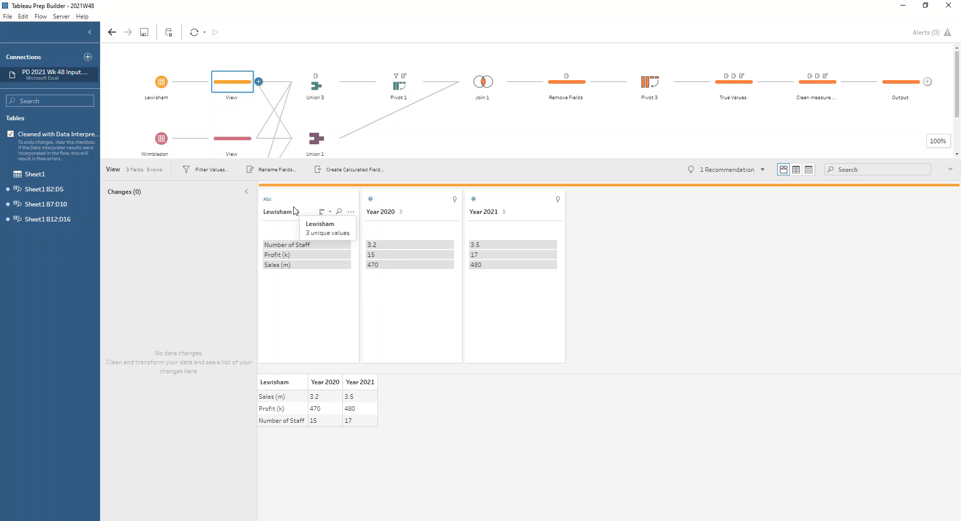
pyautogui.moveTo(283, 170); pyautogui.dragTo(279, 229)
pyautogui.click(314, 143)
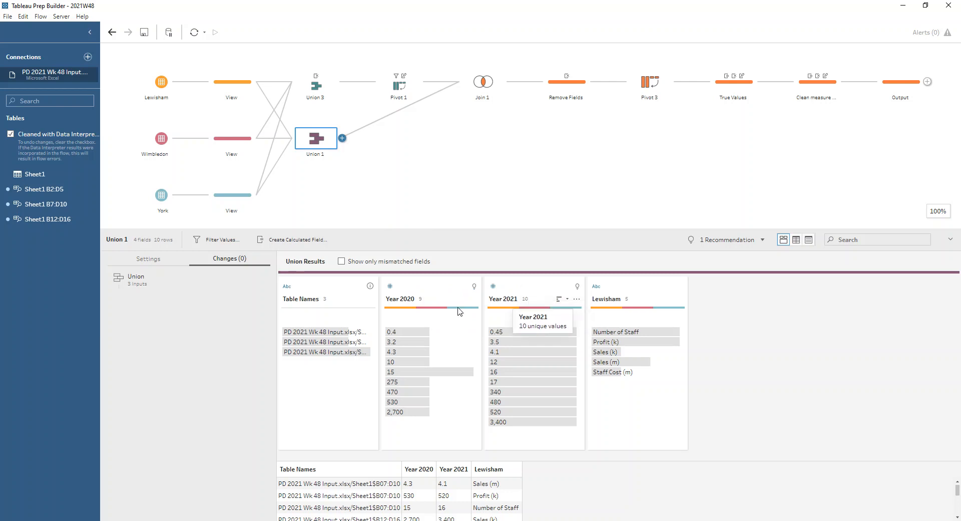
pyautogui.click(643, 291)
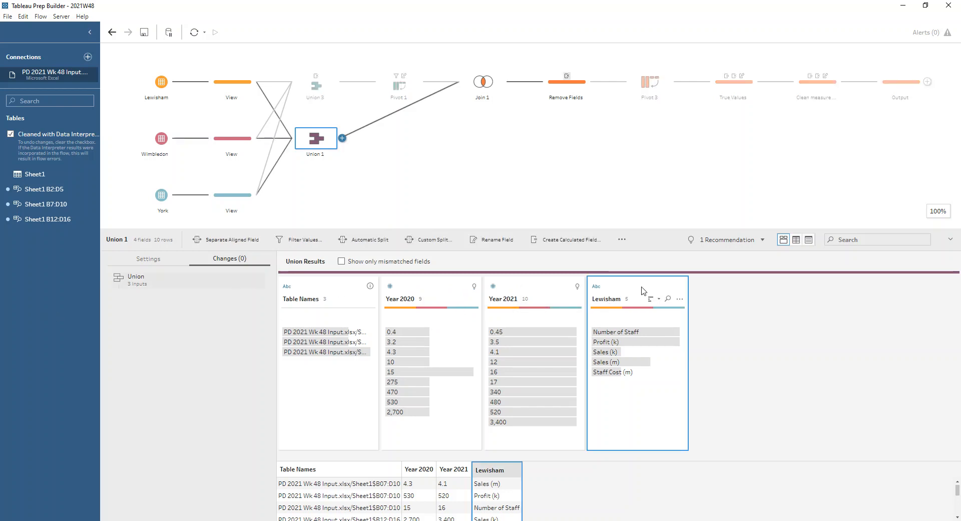
pyautogui.click(239, 147)
pyautogui.click(245, 208)
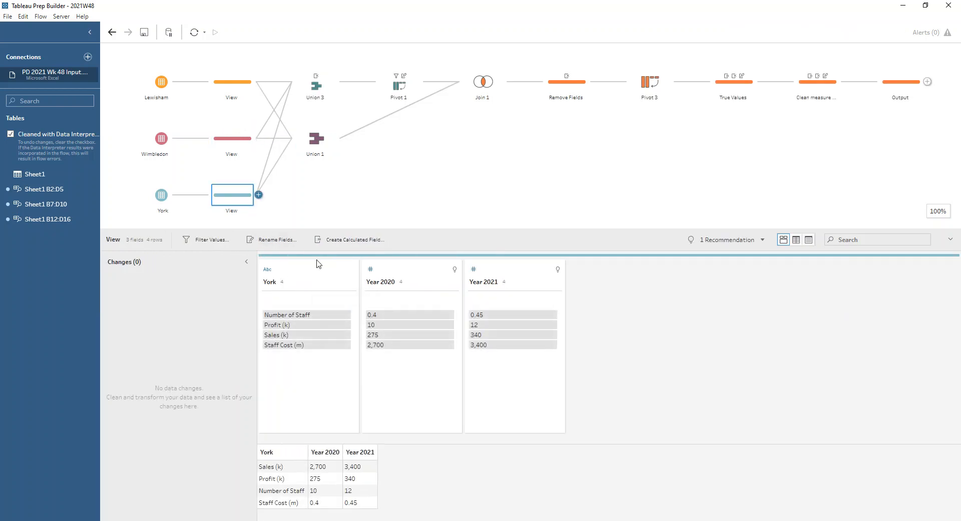
pyautogui.click(335, 146)
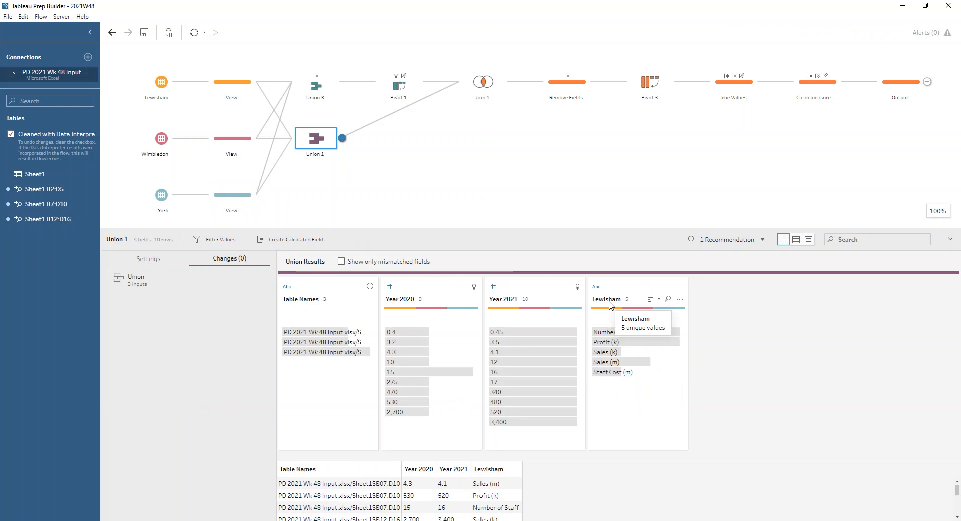
# Review Union 3, the Pivot 1 settings, the Join 1 clauses and results, and the Remove Fields step
pyautogui.click(314, 86)
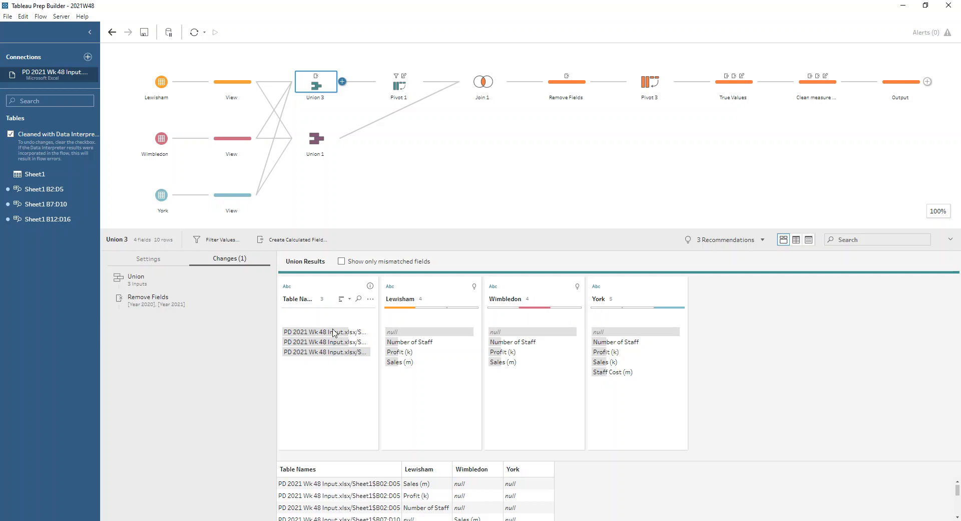
pyautogui.click(388, 86)
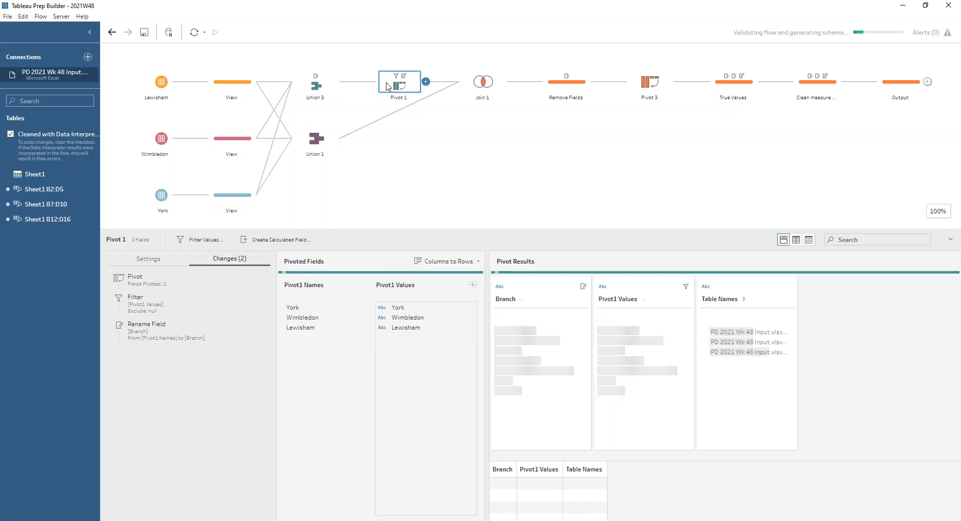
pyautogui.click(149, 258)
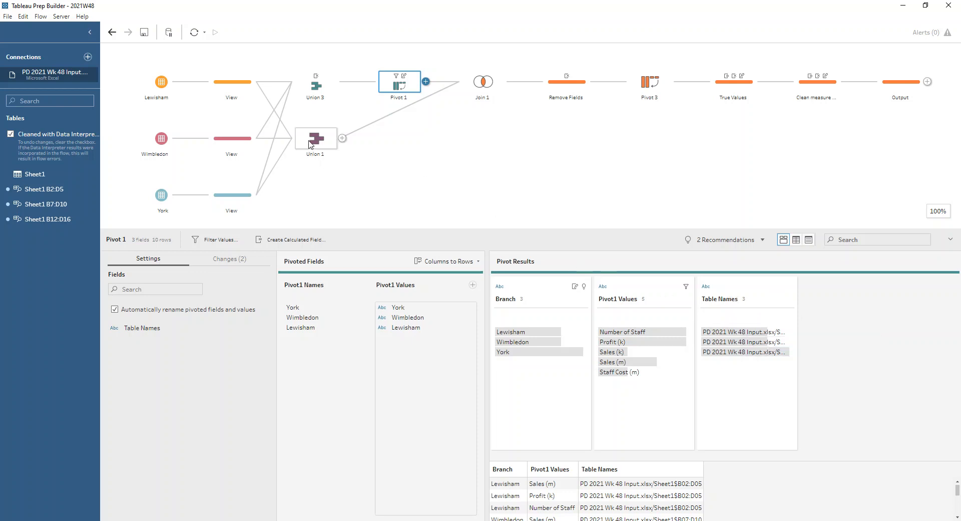
pyautogui.click(484, 81)
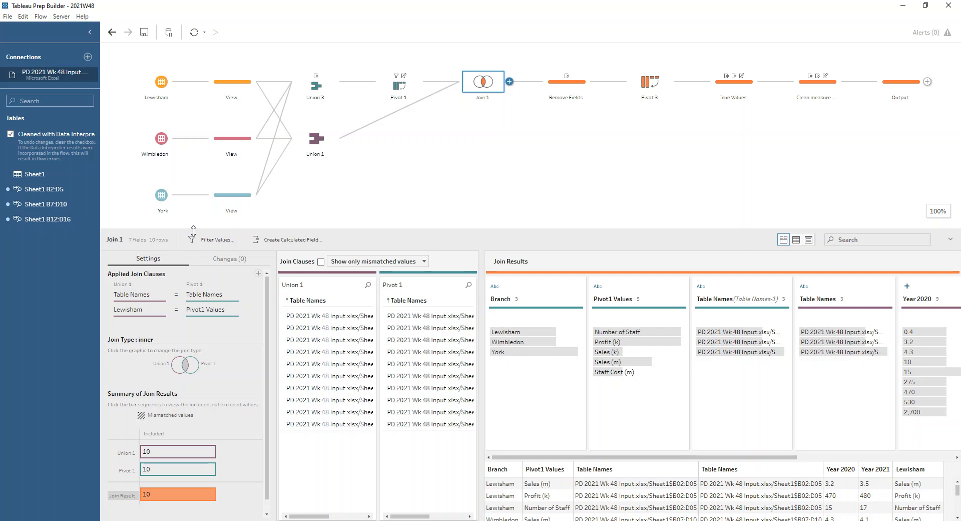
pyautogui.moveTo(193, 230); pyautogui.dragTo(193, 212)
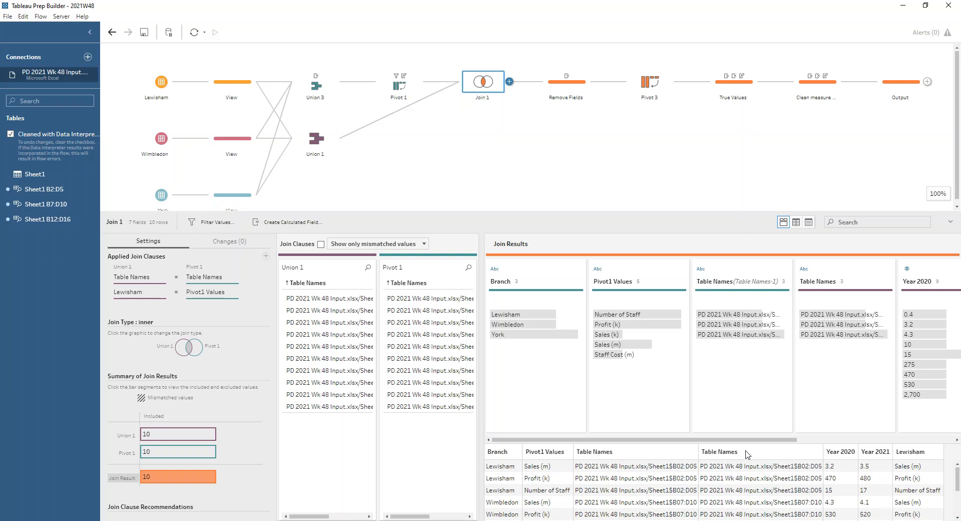
pyautogui.click(569, 87)
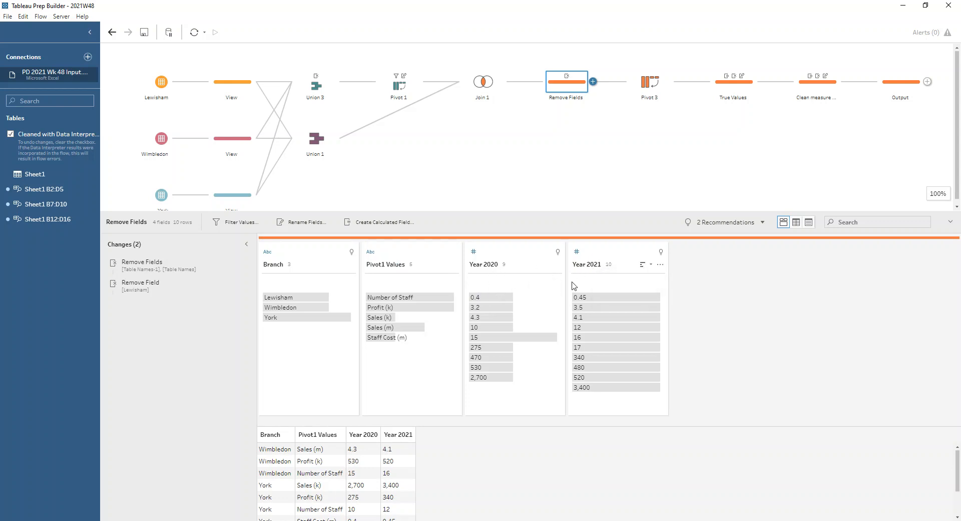
# Inspect the Pivot 3 year pivot, the Remove Letters change in True Values, and the cleaning options for Recorded Year
pyautogui.click(647, 90)
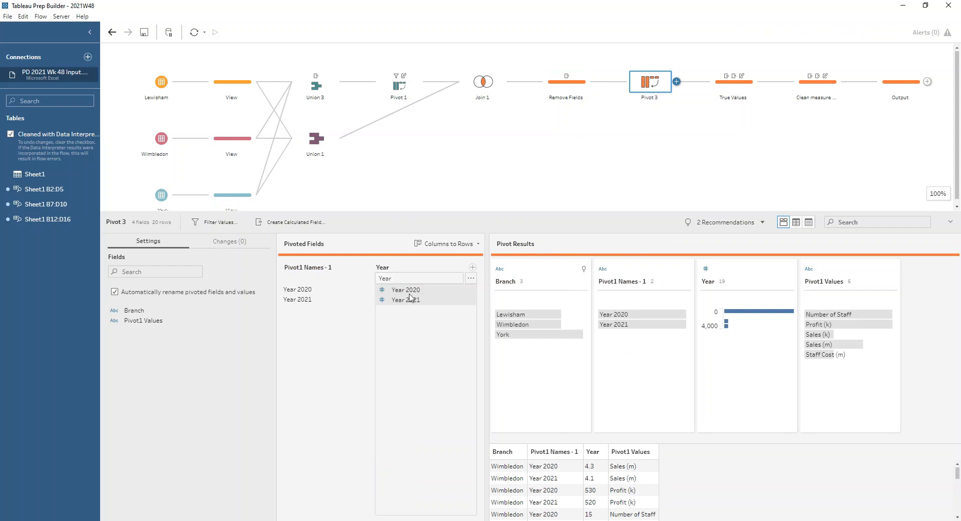
pyautogui.click(734, 86)
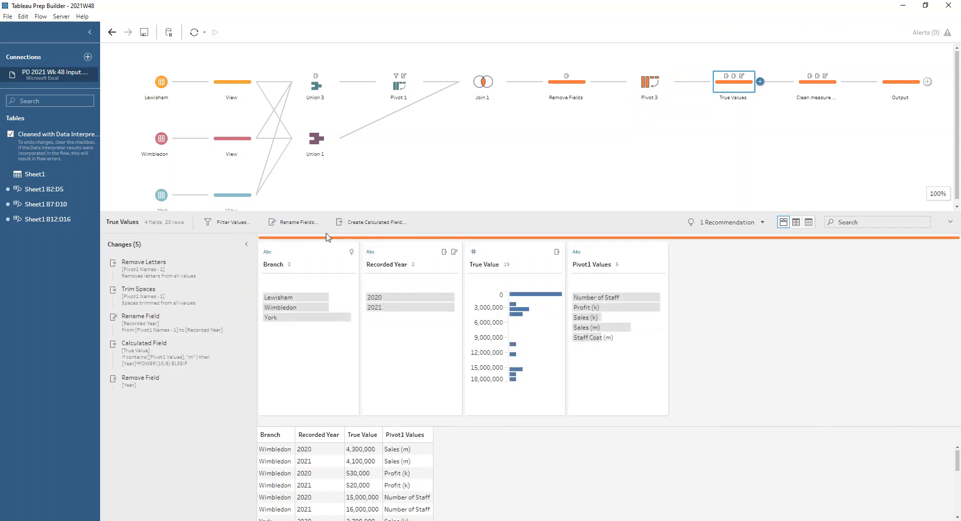
pyautogui.click(166, 271)
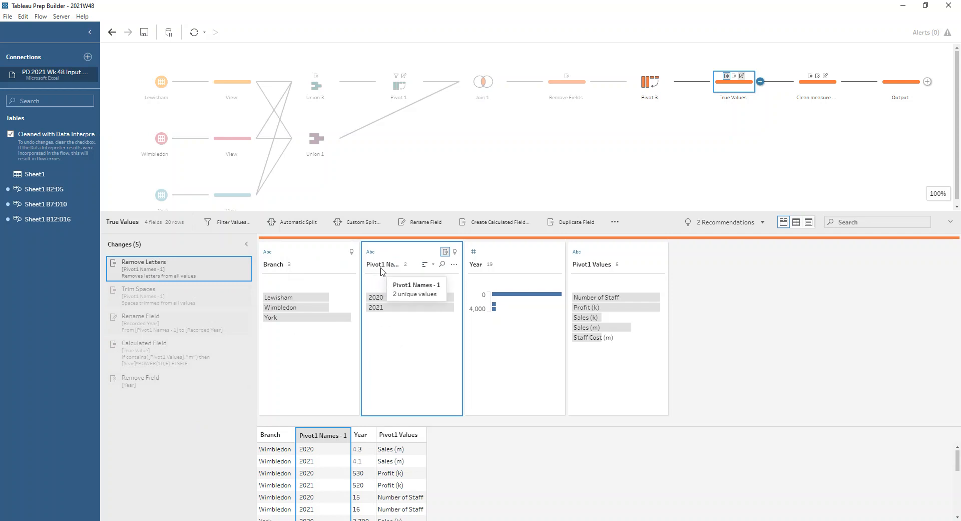
pyautogui.click(649, 82)
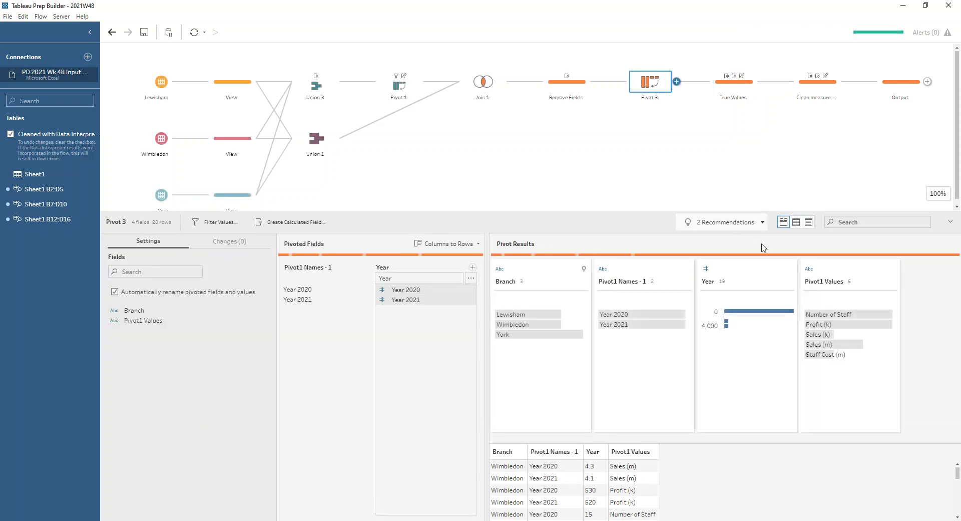
pyautogui.moveTo(642, 319)
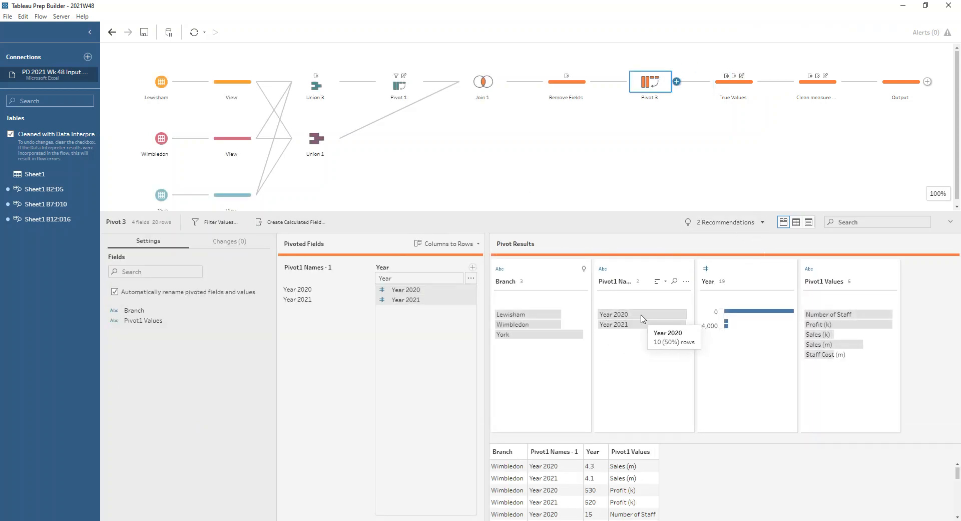
pyautogui.moveTo(611, 327)
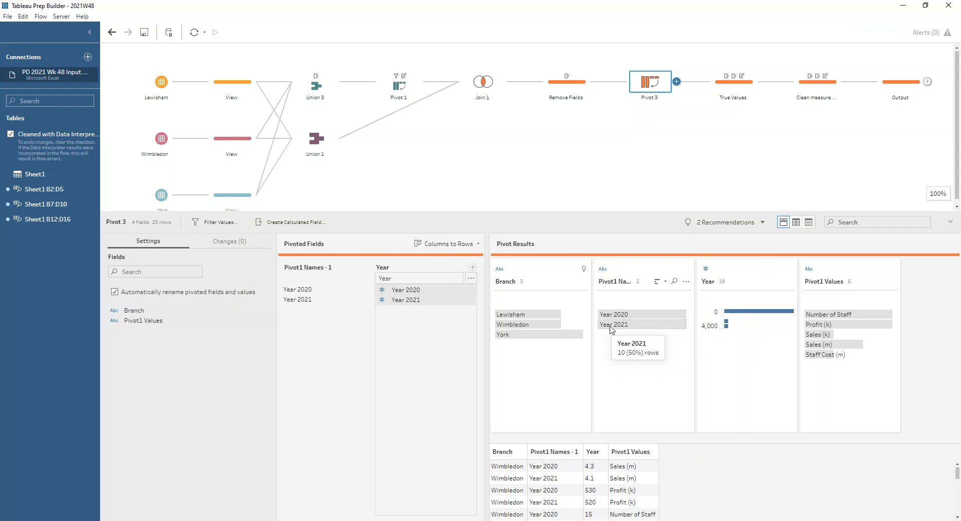
pyautogui.click(733, 82)
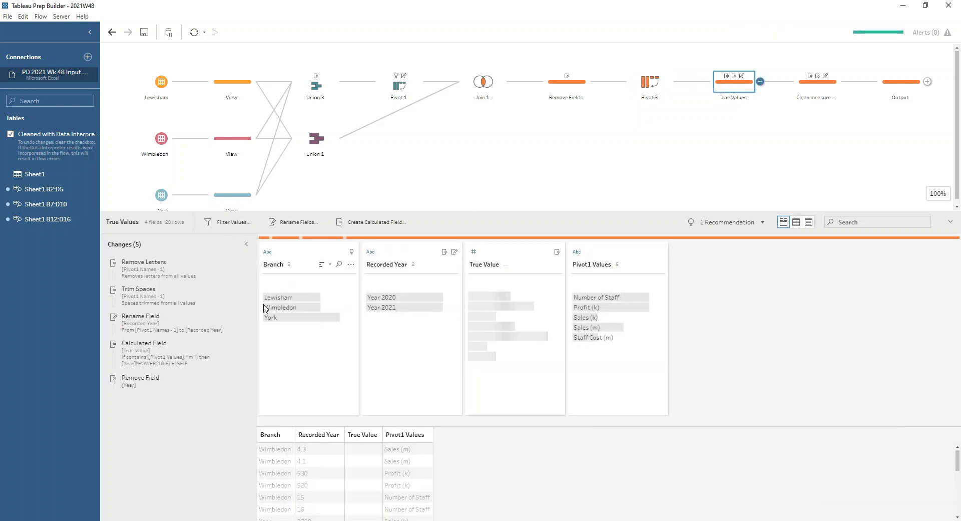
pyautogui.click(453, 264)
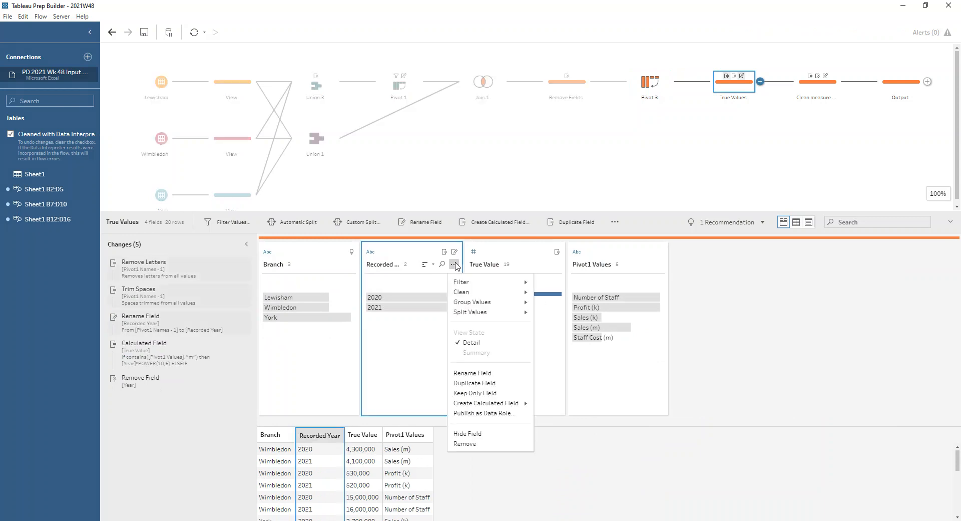
pyautogui.moveTo(472, 293)
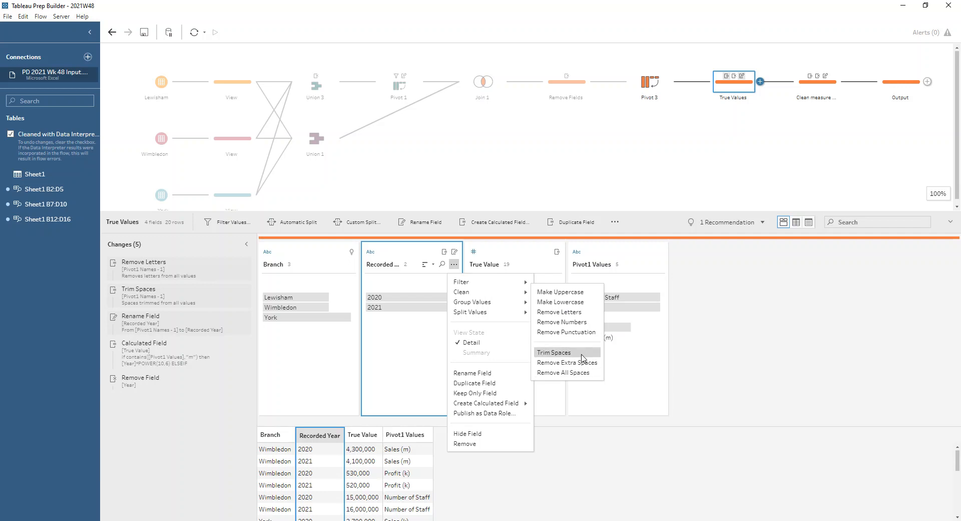
pyautogui.click(415, 355)
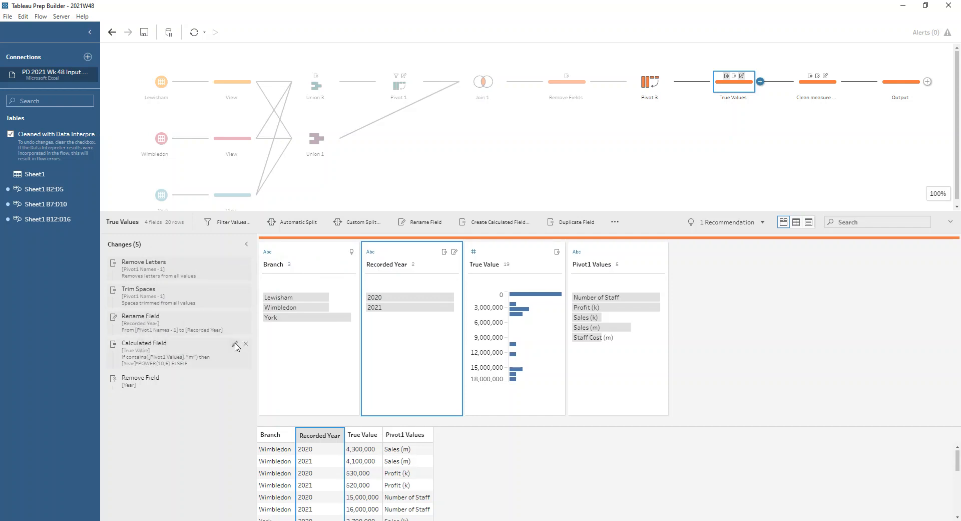
# Edit the True Value calculation to test Pivot1 Values for "(m)" and "(k)" instead of the bare letters, and save it
pyautogui.click(236, 345)
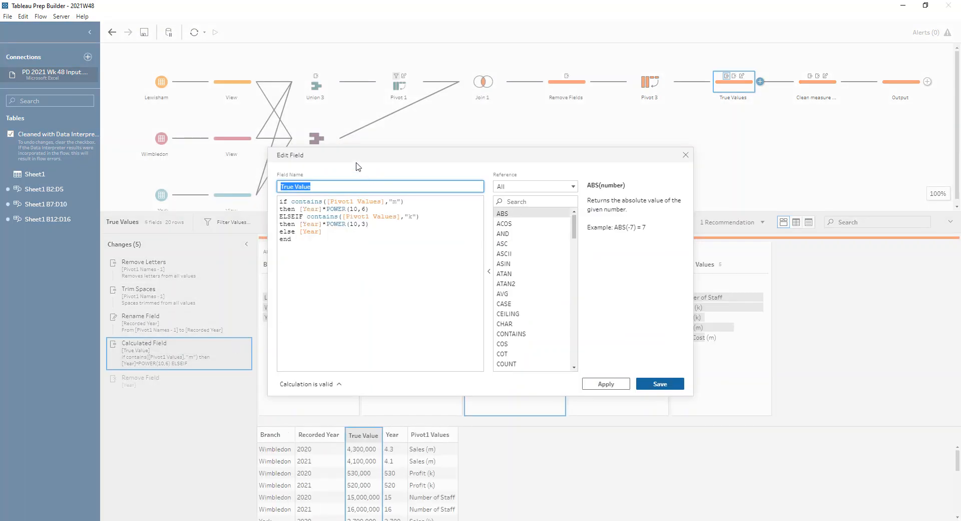
pyautogui.moveTo(352, 156); pyautogui.dragTo(332, 137)
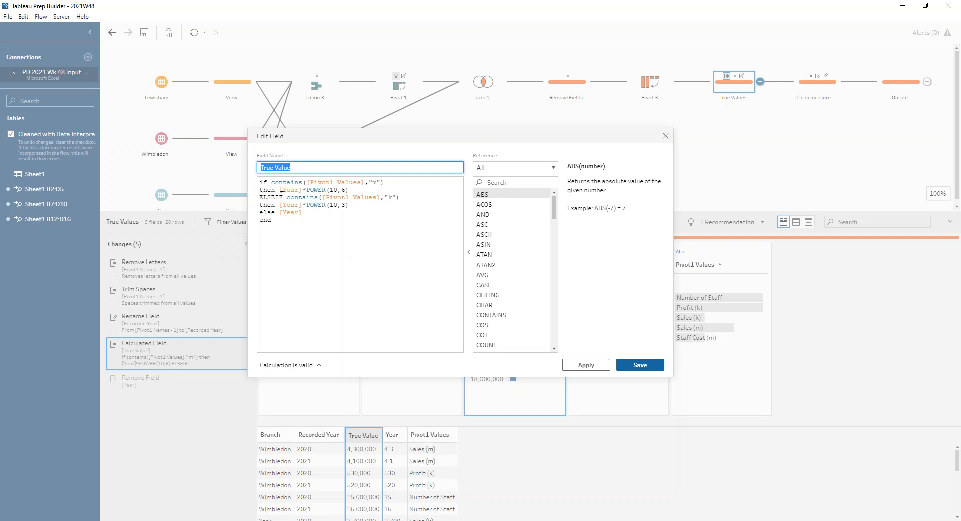
pyautogui.moveTo(280, 190); pyautogui.dragTo(302, 189)
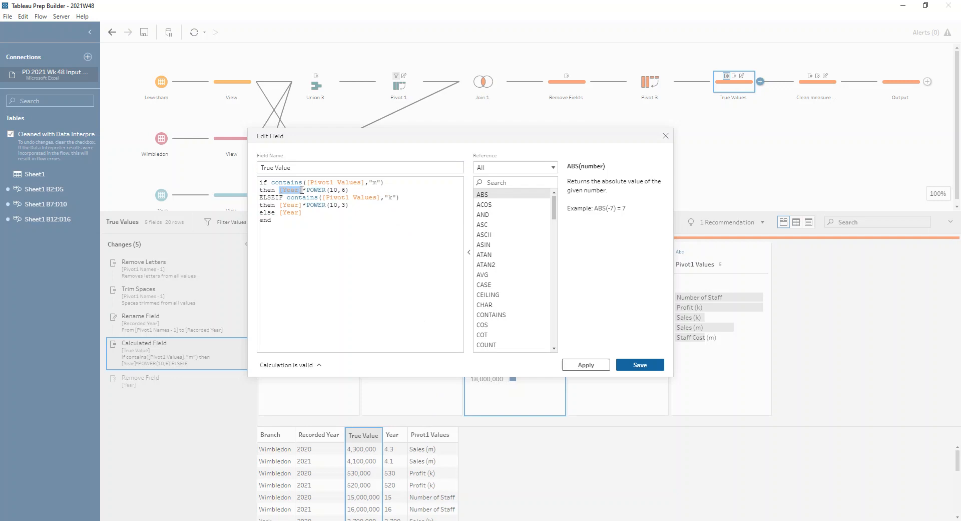
pyautogui.moveTo(306, 189); pyautogui.dragTo(353, 189)
pyautogui.click(354, 188)
pyautogui.write('(')
pyautogui.press('Right')
pyautogui.click(389, 198)
pyautogui.write('(k)')
pyautogui.click(640, 365)
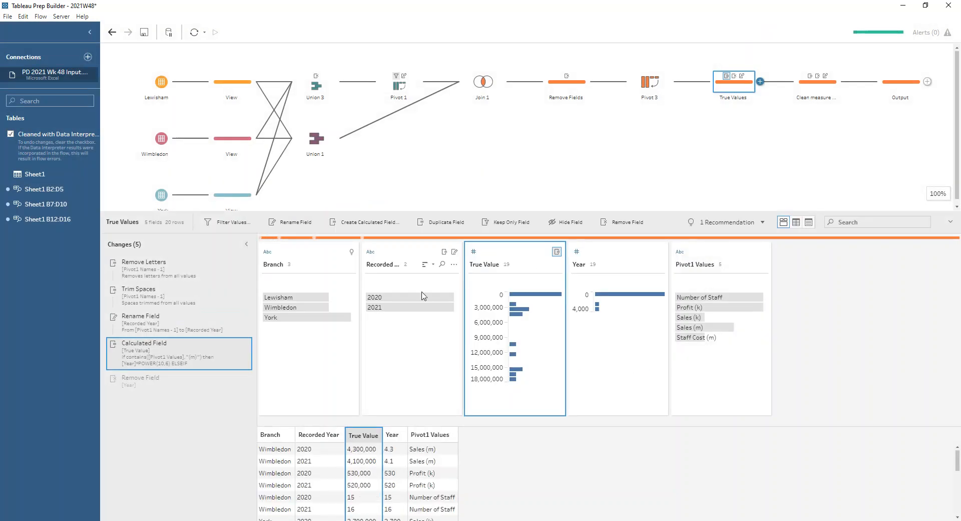
# Compare True Value with Year in Wimbledon's Number of Staff rows, and review the Remove Field change for Year
pyautogui.click(350, 497)
pyautogui.click(391, 497)
pyautogui.click(393, 508)
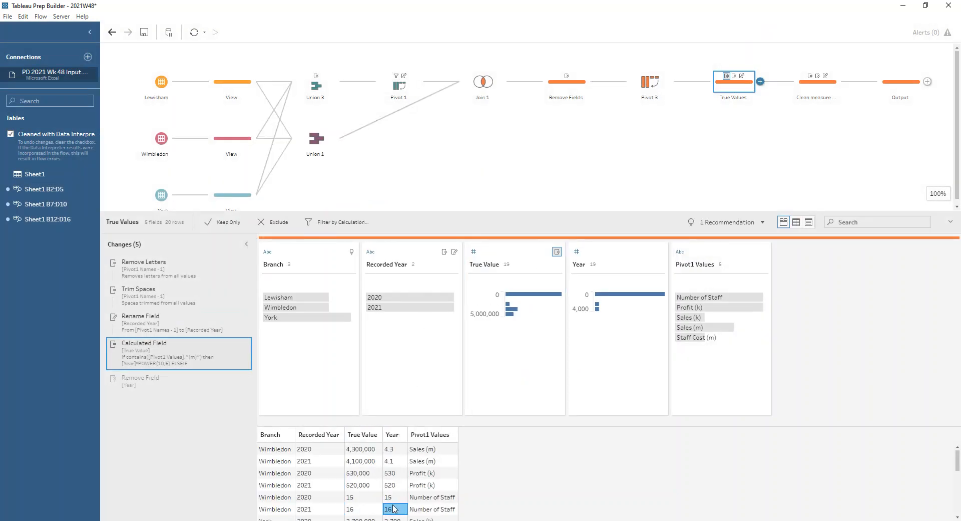
pyautogui.click(160, 381)
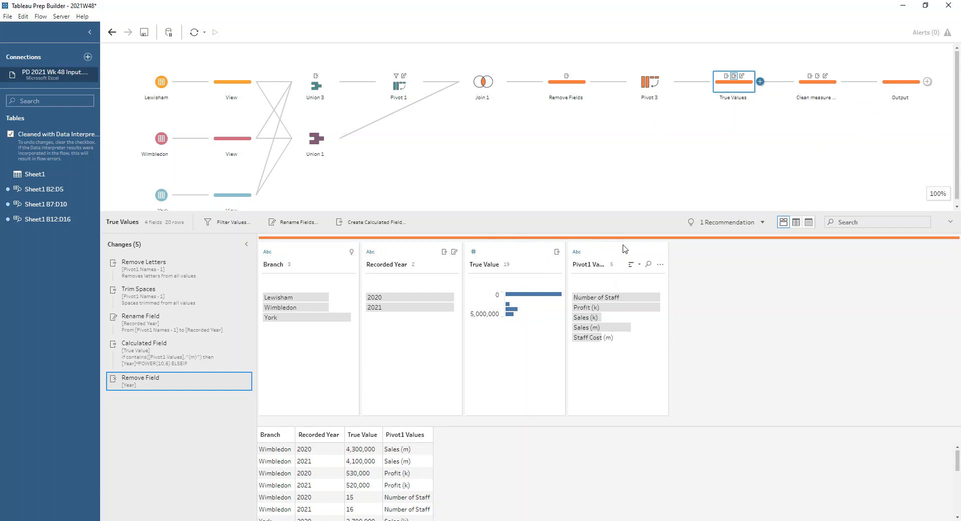
# Inspect the calculated field that splits Pivot1 Values in the Clean measure names step
pyautogui.click(817, 82)
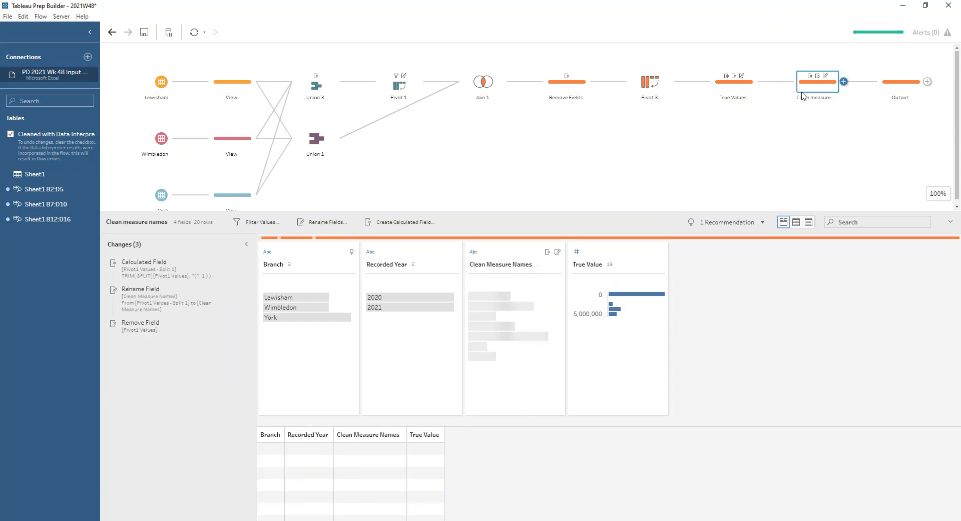
pyautogui.click(187, 270)
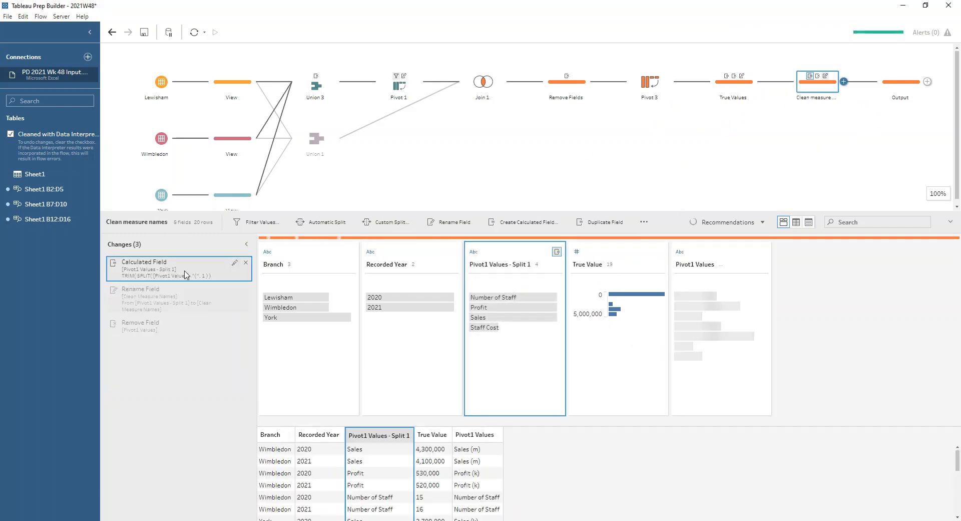
pyautogui.click(763, 264)
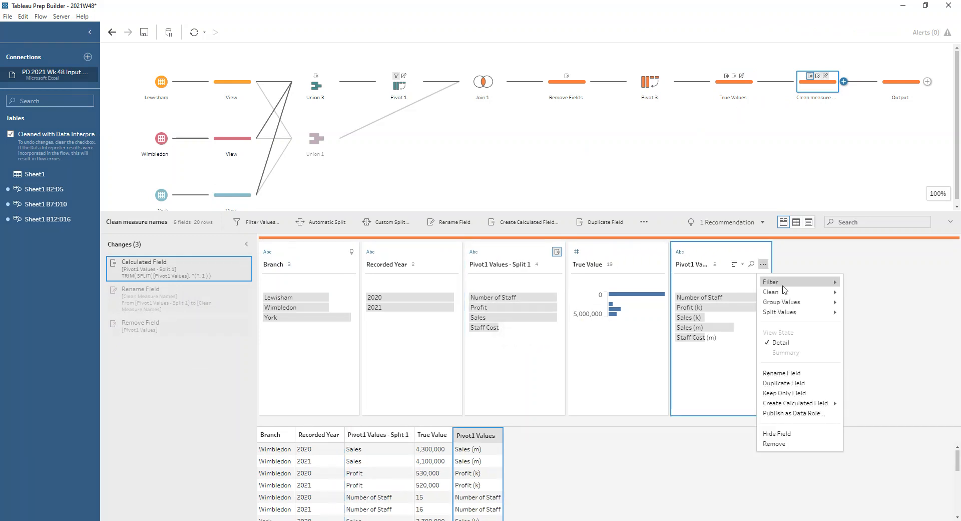
pyautogui.moveTo(791, 312)
pyautogui.click(848, 322)
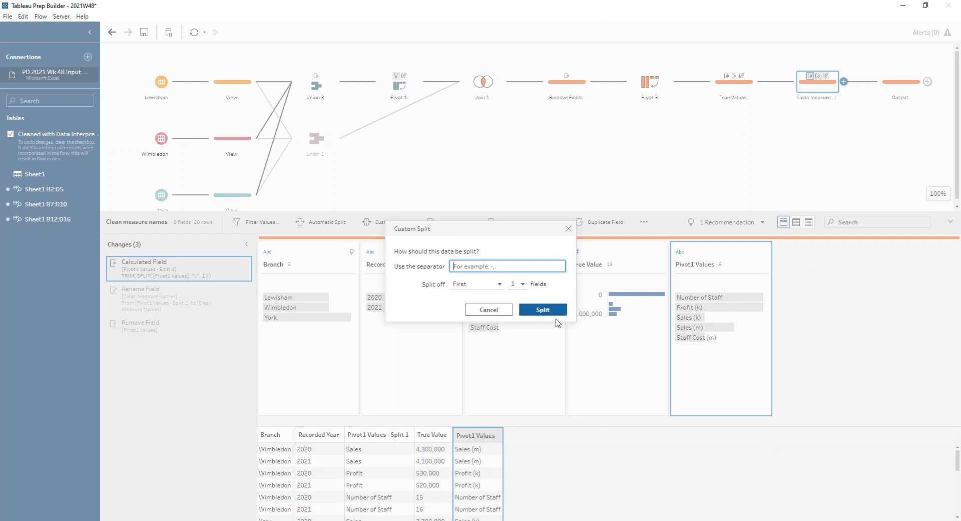
pyautogui.write('(')
pyautogui.click(568, 228)
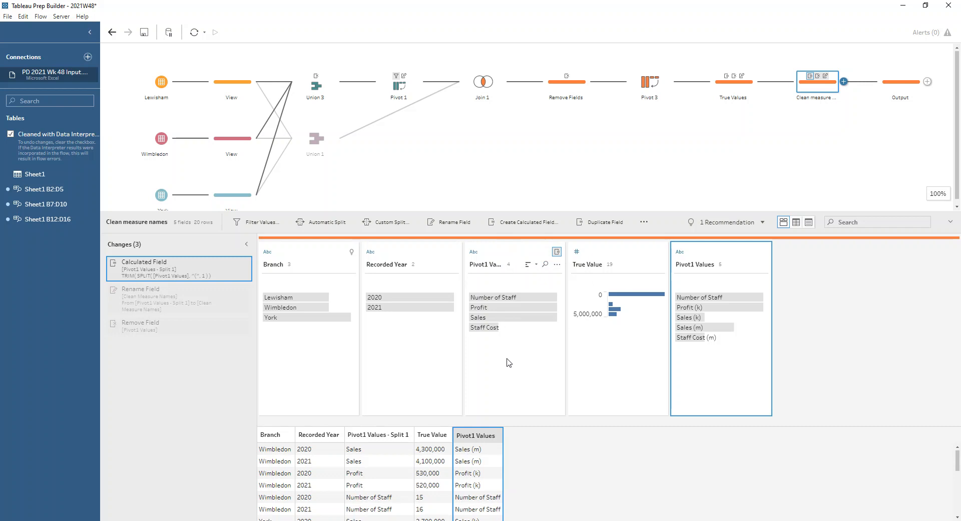
# Review the Clean Measure Names rename and the removal of Pivot1 Values in the step's changes
pyautogui.click(186, 302)
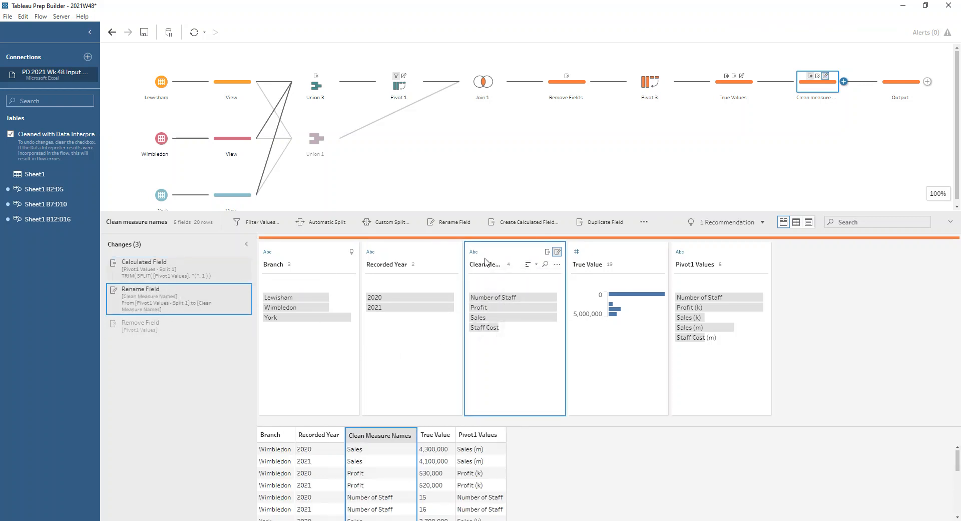
pyautogui.click(135, 325)
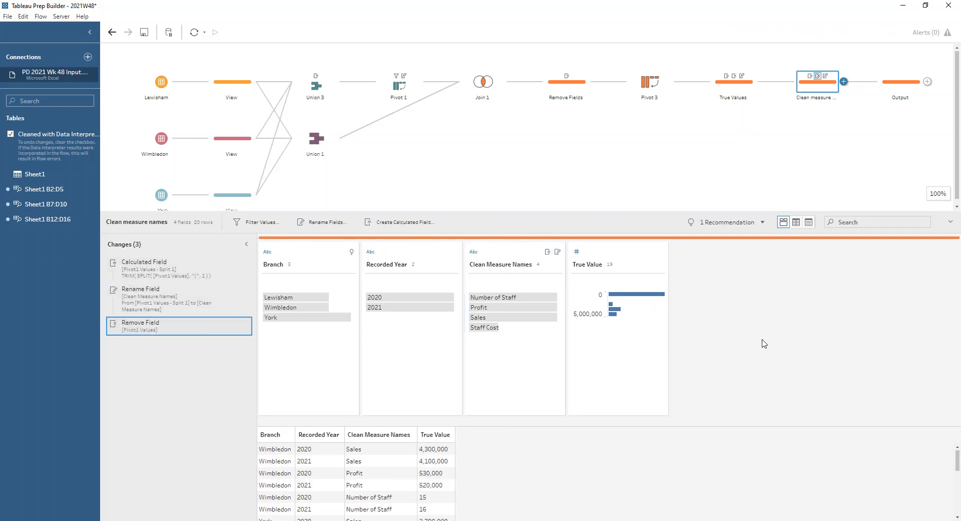